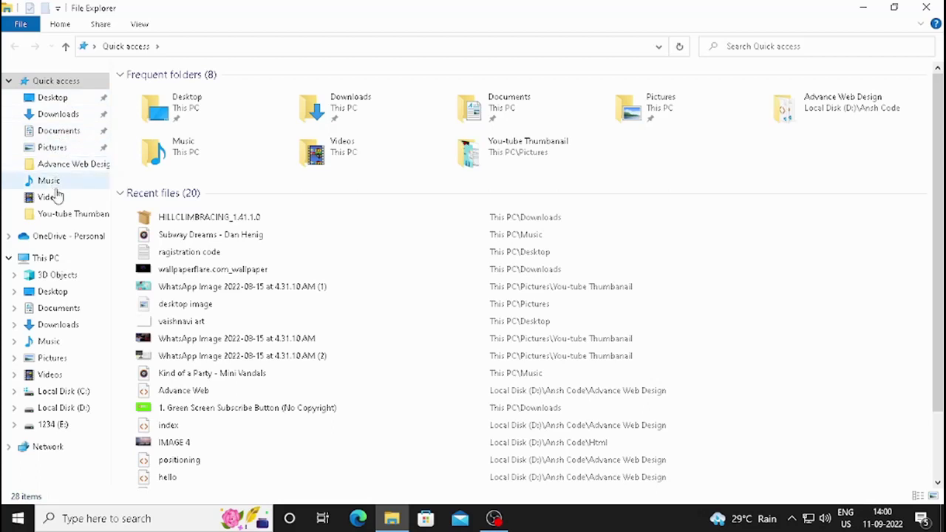
- Try to launch Hill Climb Racing from the HILLCLIMBRACING_1.41.1.0 package, and close the installer and File Explorer
double_click(193, 217)
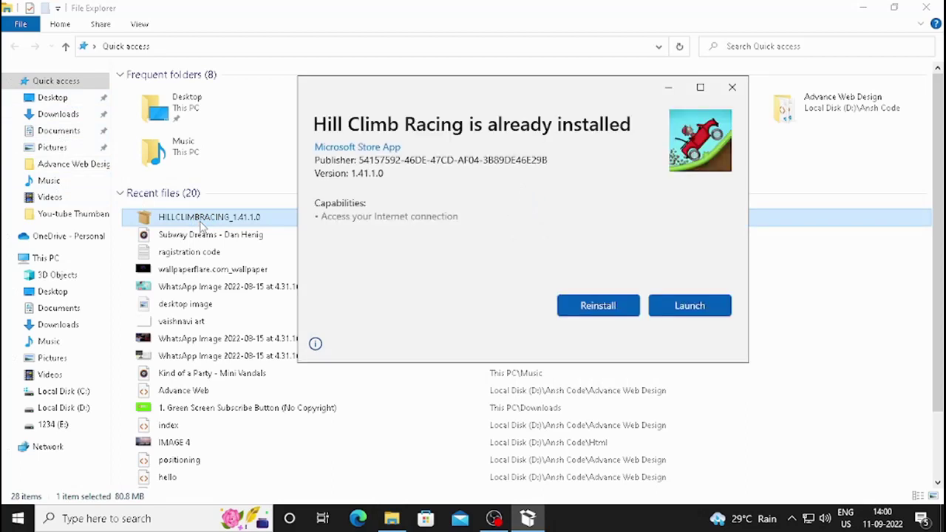
left_click(690, 307)
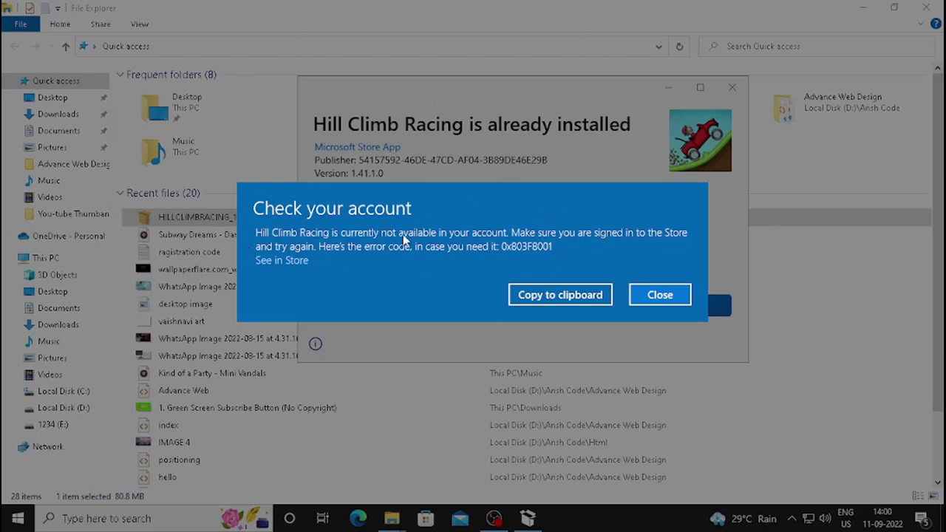
left_click(665, 294)
left_click(663, 311)
left_click(860, 9)
left_click(654, 296)
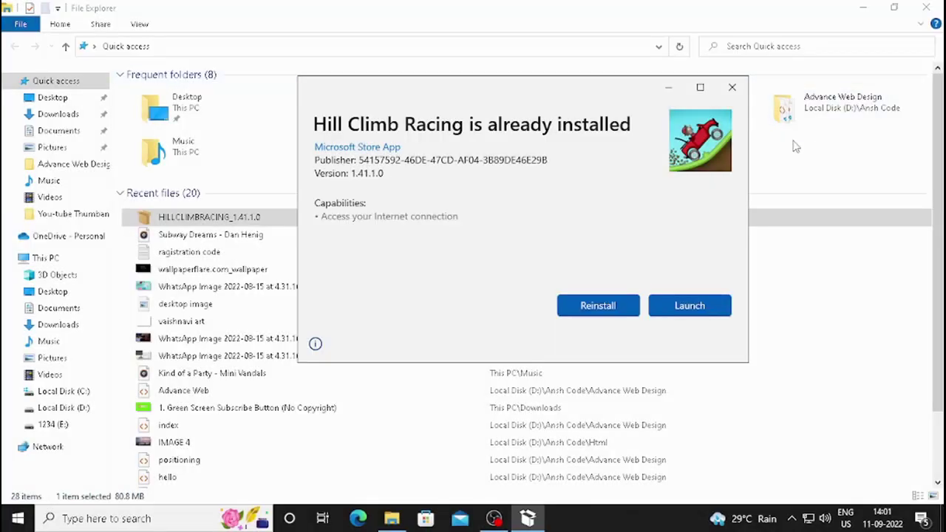
left_click(736, 94)
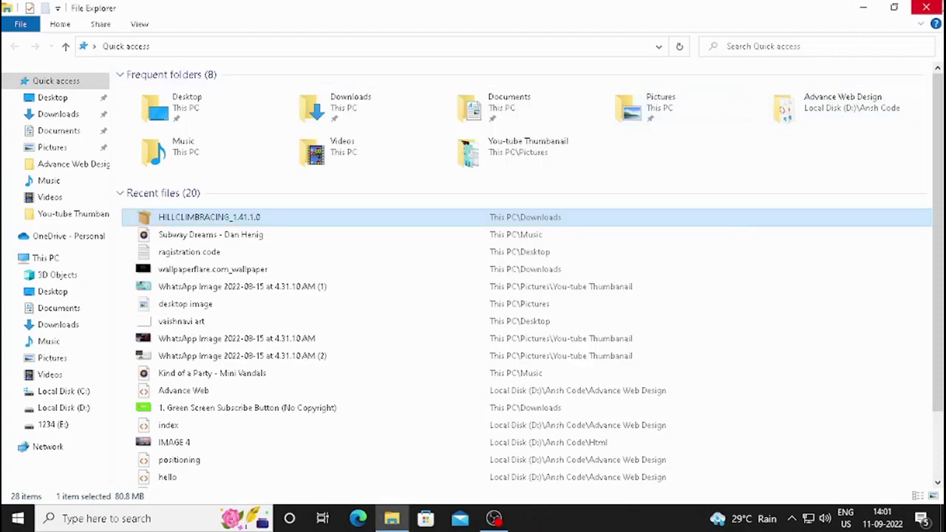
left_click(926, 7)
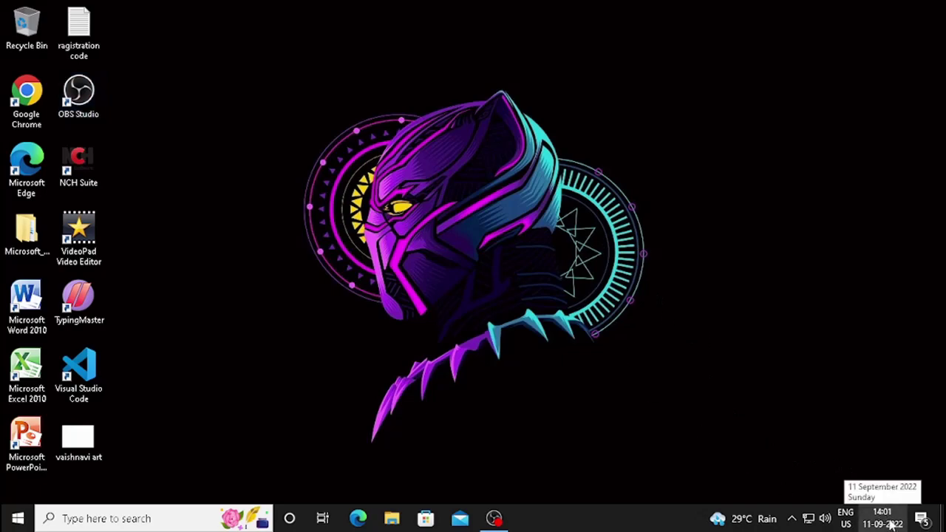
- Check the system date and time in the calendar flyout
left_click(892, 523)
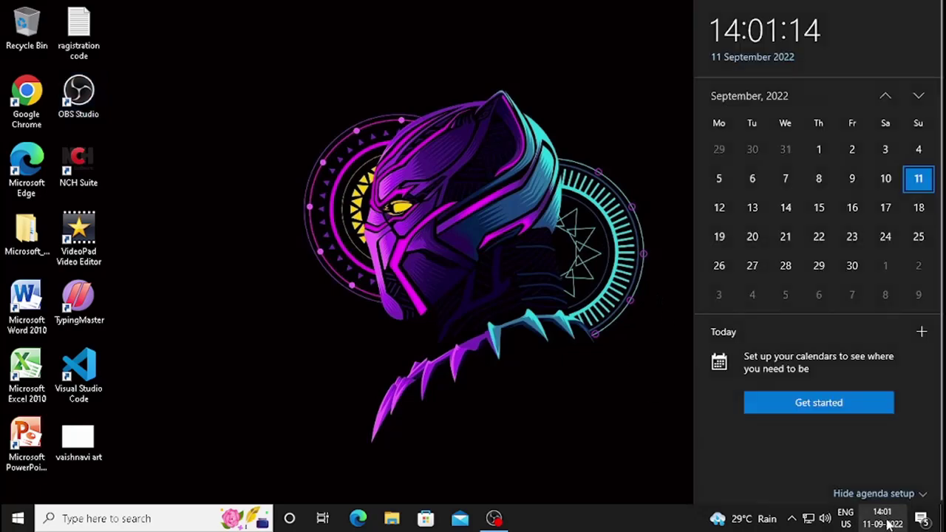
left_click(581, 393)
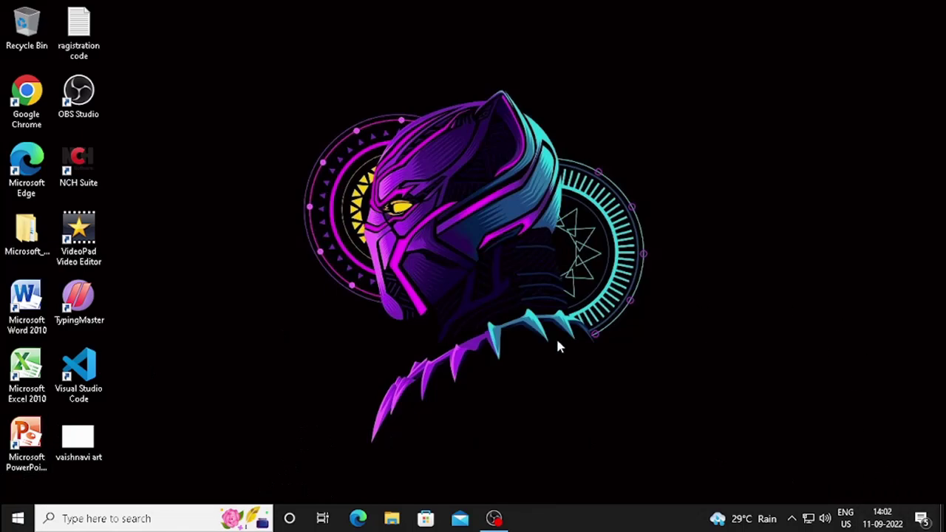
- Open Microsoft Store, sign out of the current account and close the Store
left_click(426, 518)
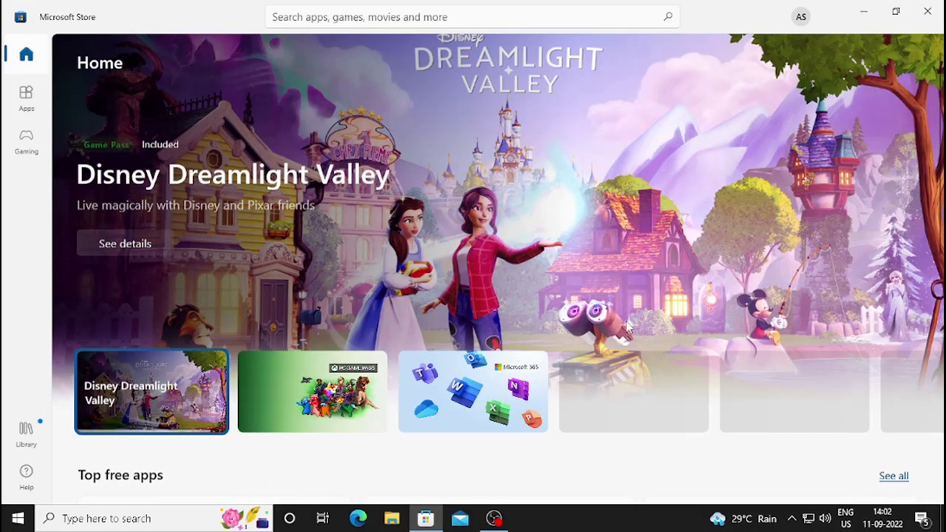
scroll(627, 325, "down", 5)
left_click(801, 17)
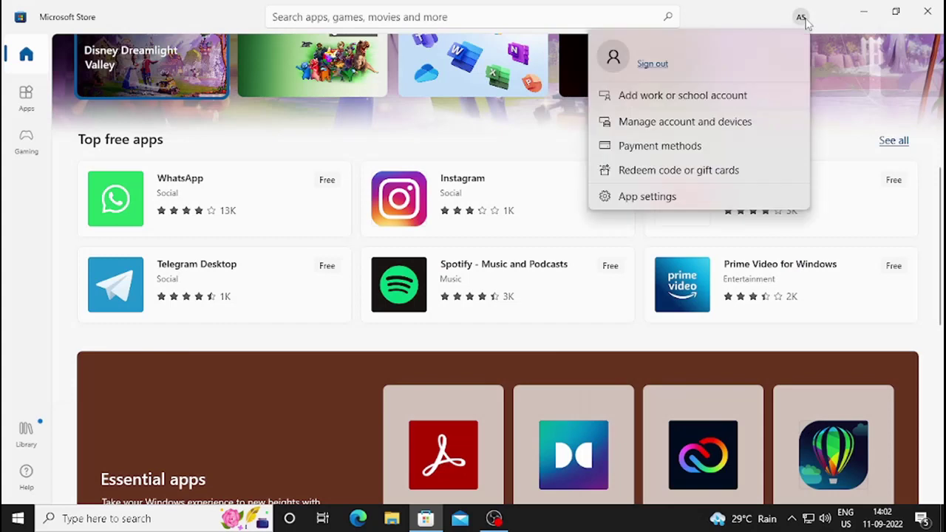
left_click(653, 78)
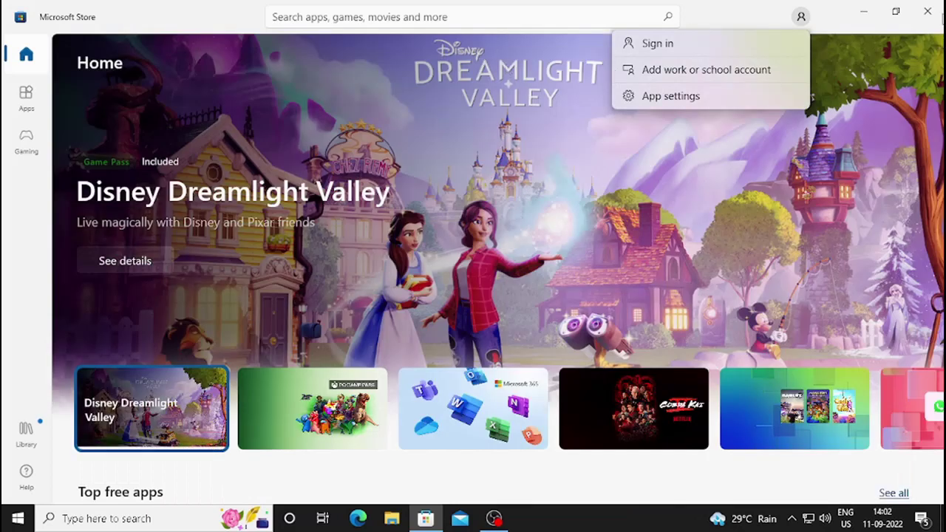
left_click(937, 8)
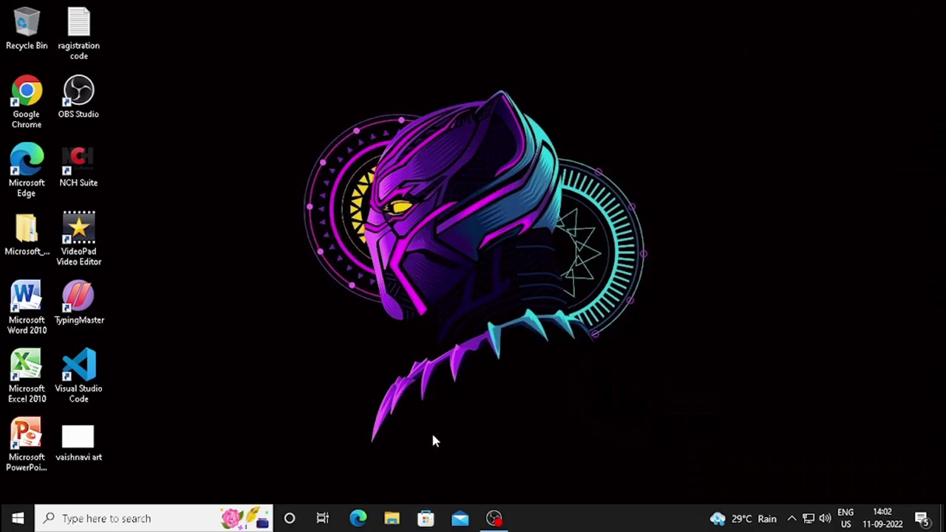
- Search Windows for "setting", open Settings and go to the Apps & features page
left_click(131, 520)
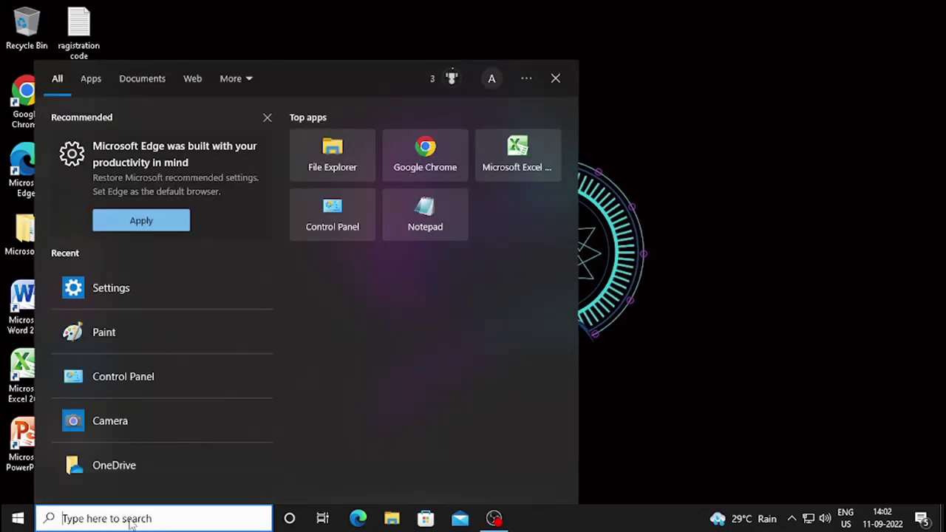
type("se")
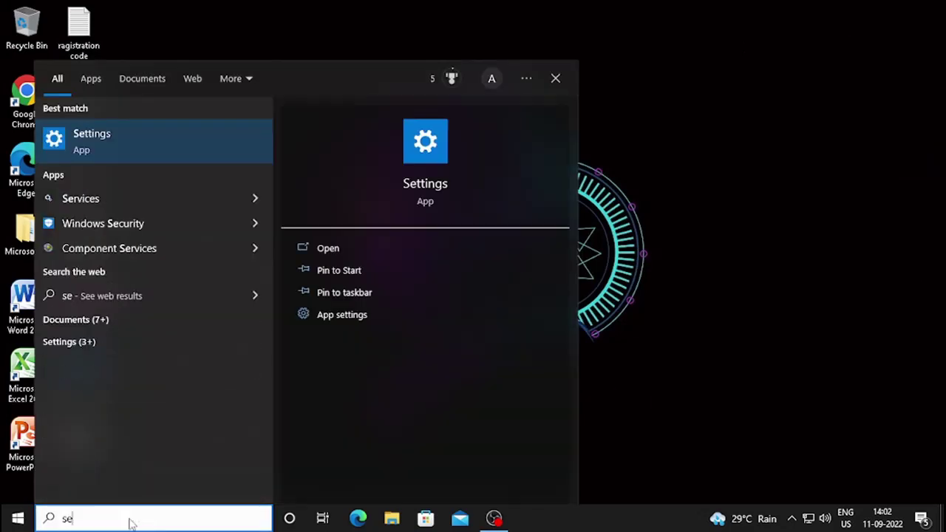
type("tt")
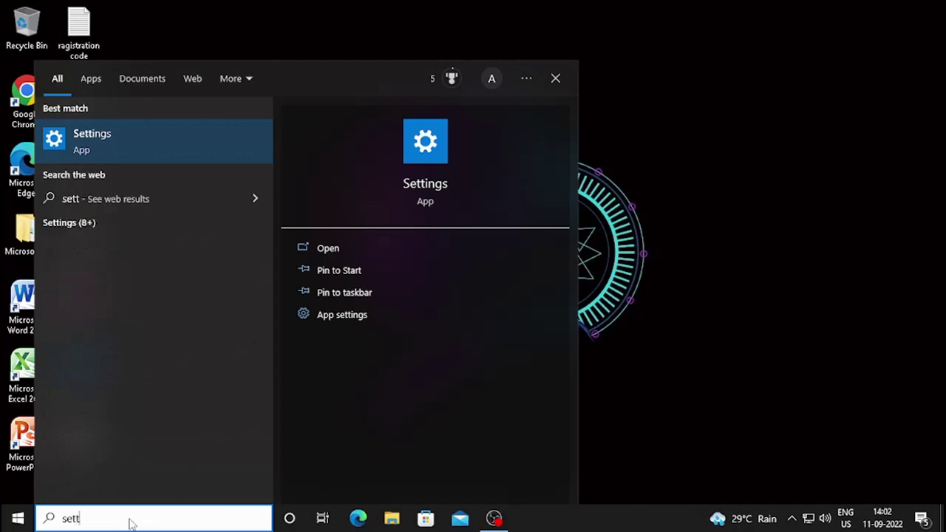
type("ing")
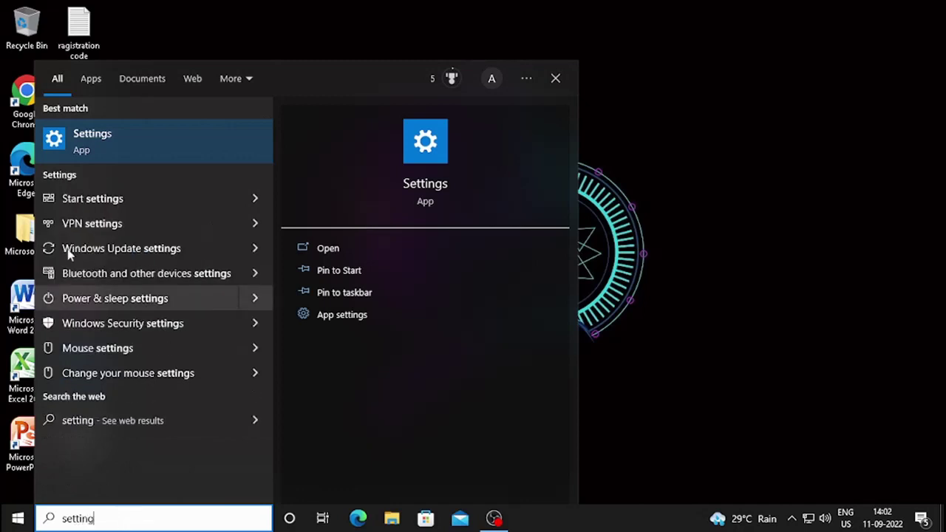
left_click(124, 146)
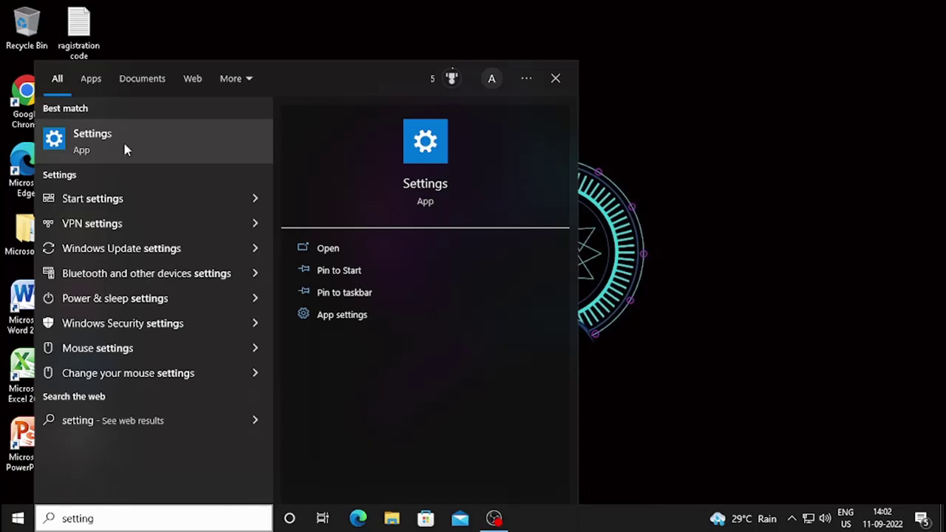
left_click(327, 248)
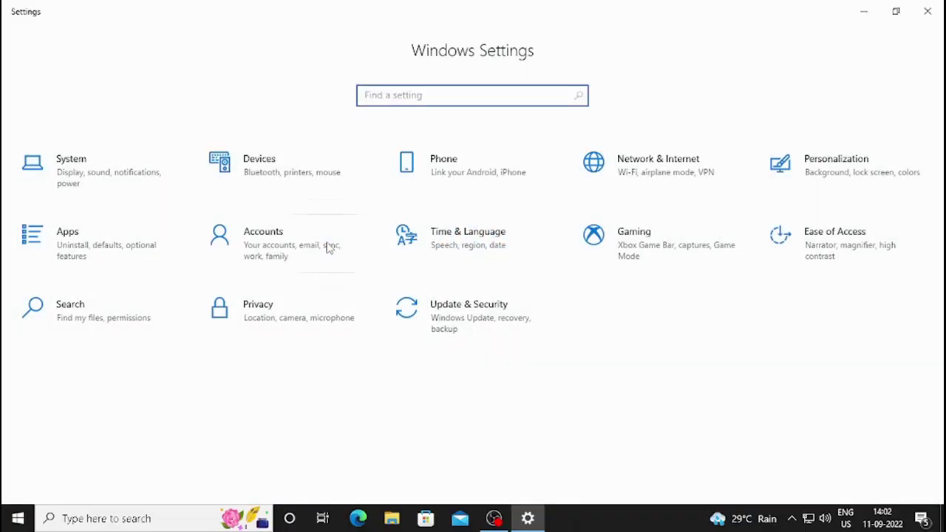
left_click(78, 240)
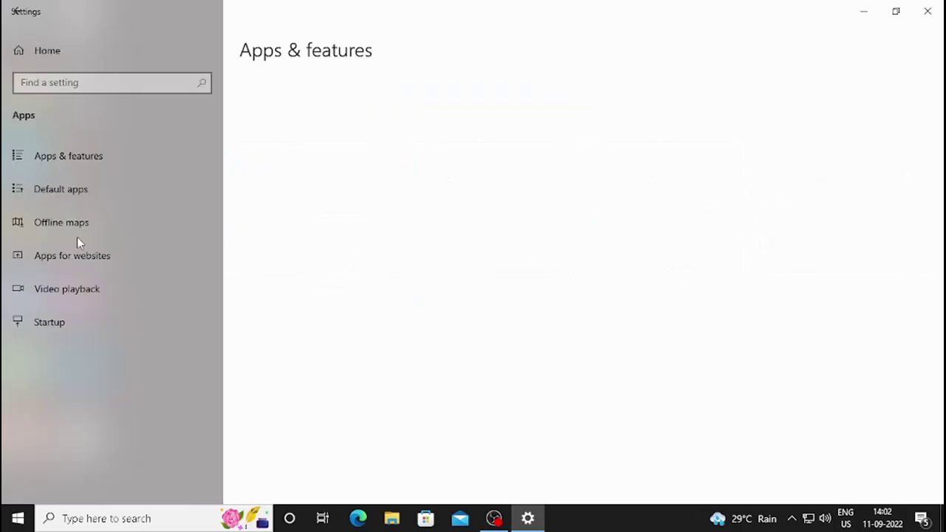
left_click(89, 155)
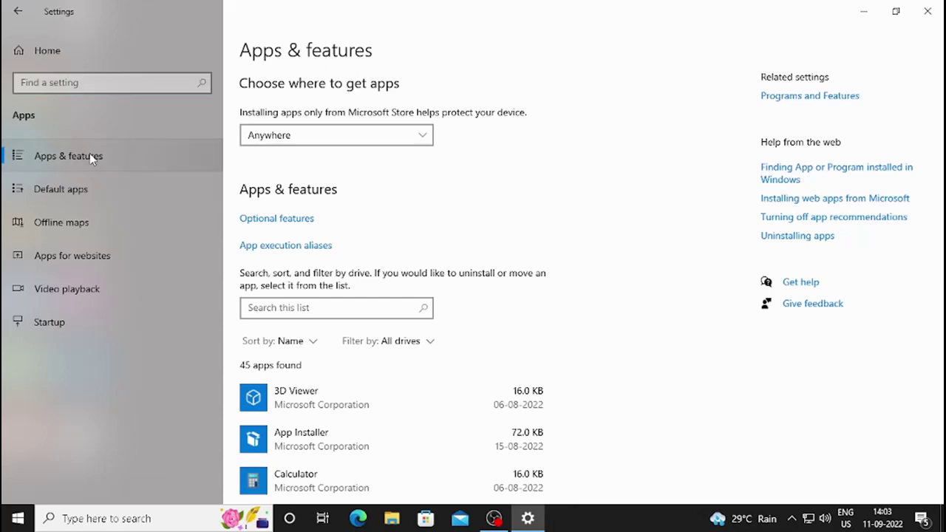
- Filter the installed apps by "Microsoft st" and open the advanced options of Microsoft Store
left_click(322, 307)
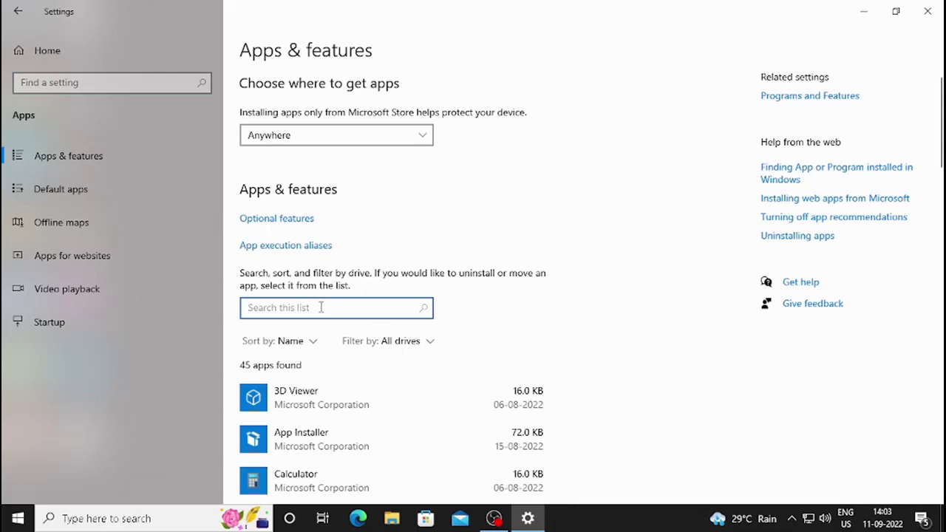
type("mi")
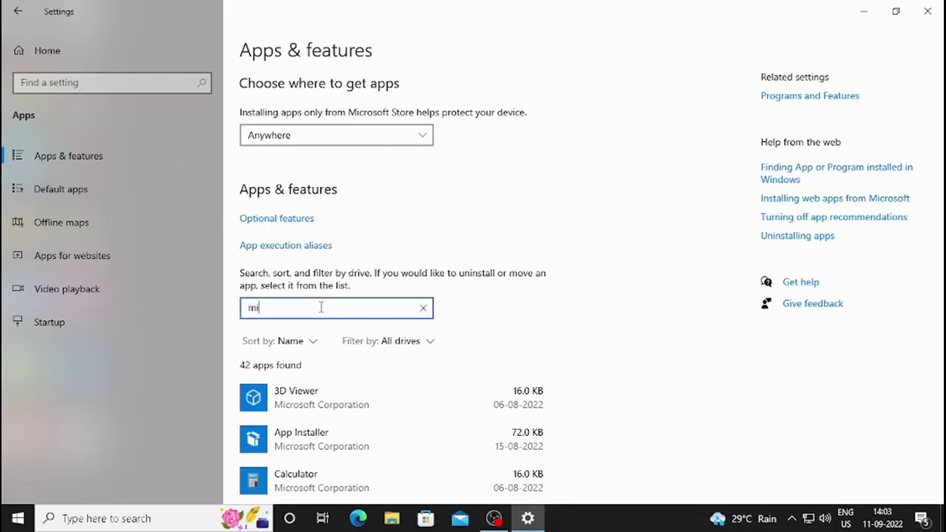
type("crosoft st")
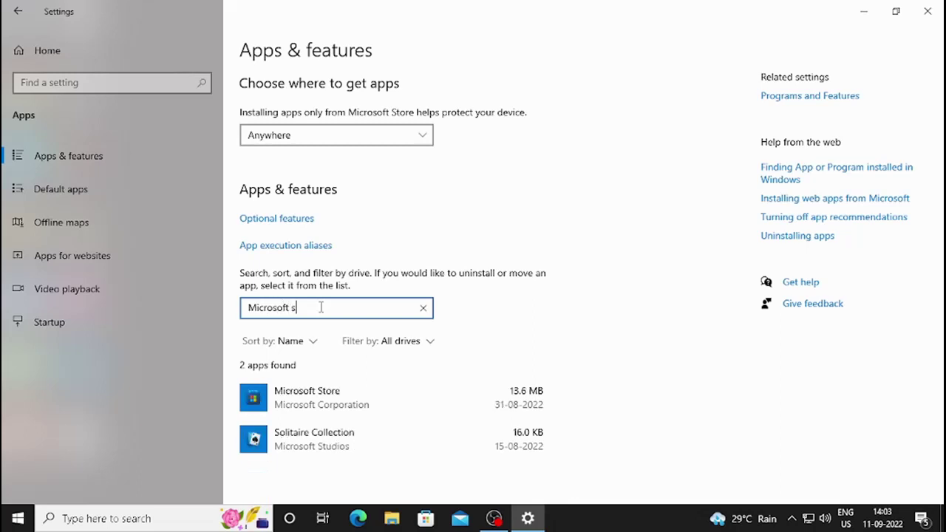
left_click(334, 401)
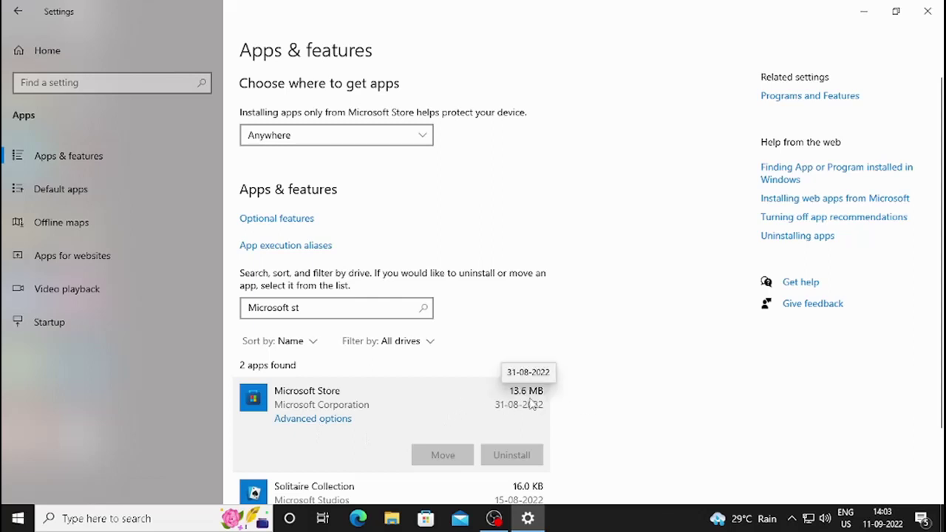
left_click(333, 420)
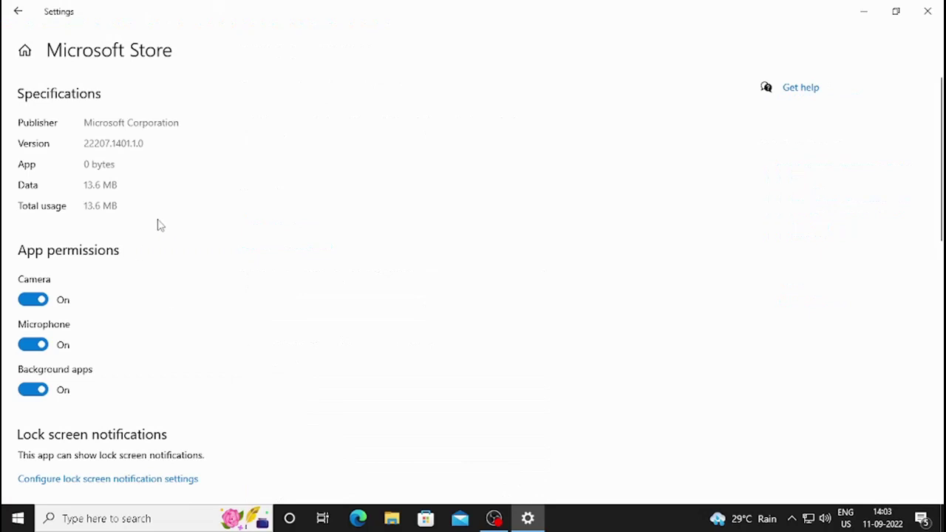
- Reset the Microsoft Store app, deleting its data, and close Settings
scroll(156, 228, "down", 3)
scroll(154, 228, "down", 5)
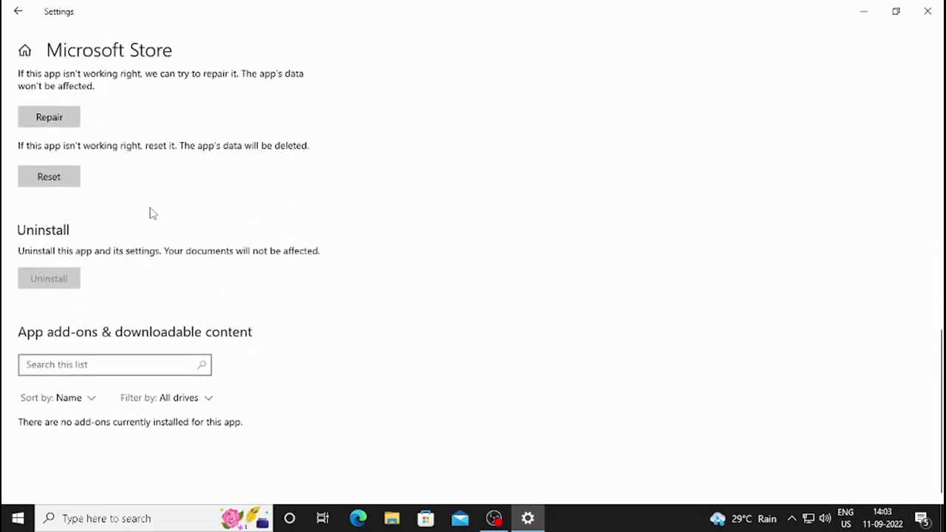
scroll(150, 213, "up", 1)
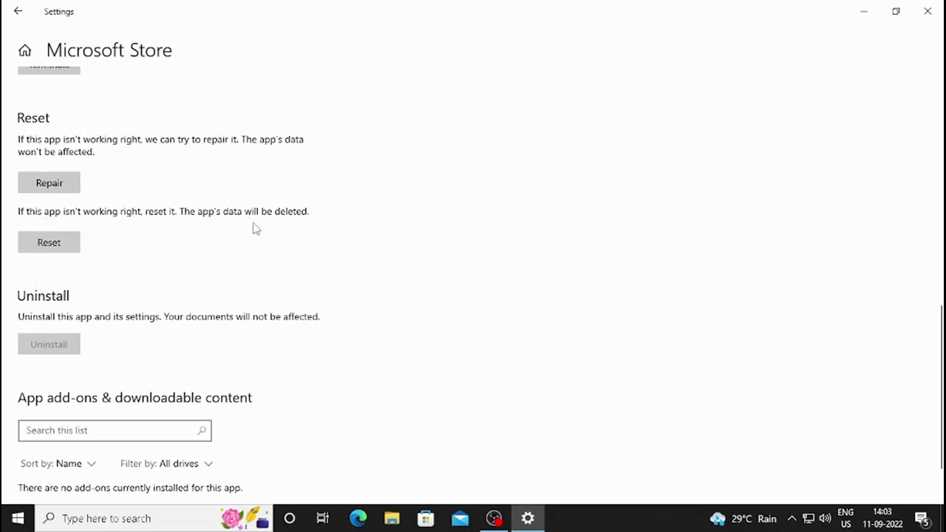
left_click(60, 248)
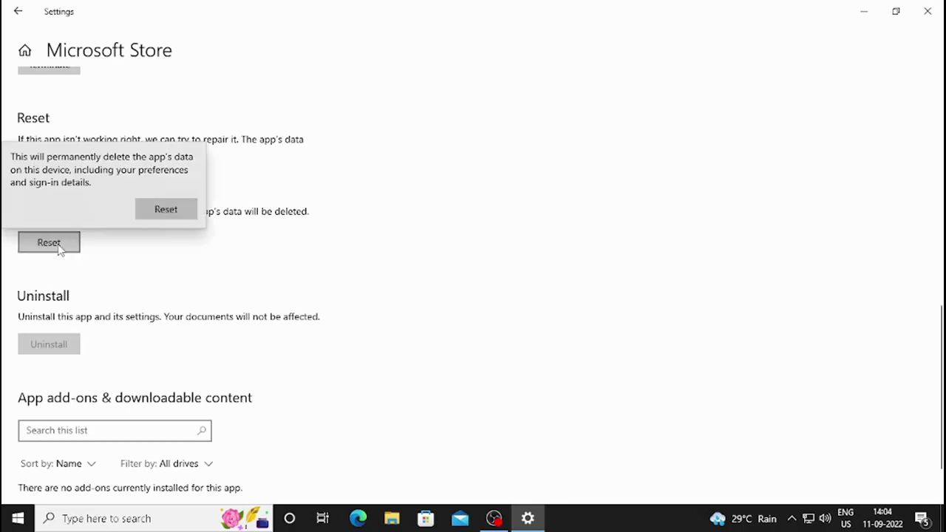
left_click(158, 212)
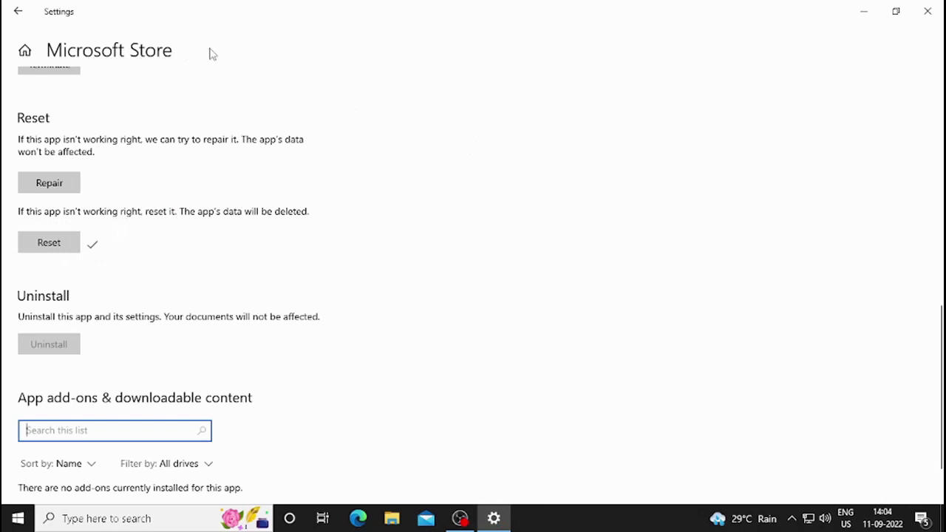
left_click(927, 11)
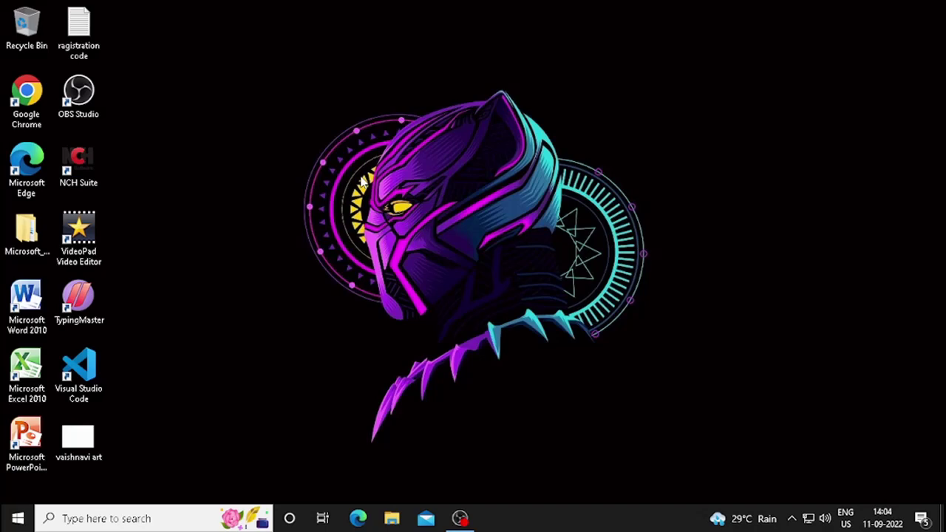
- Restart the computer from the Shut Down Windows dialog
key("alt+F4")
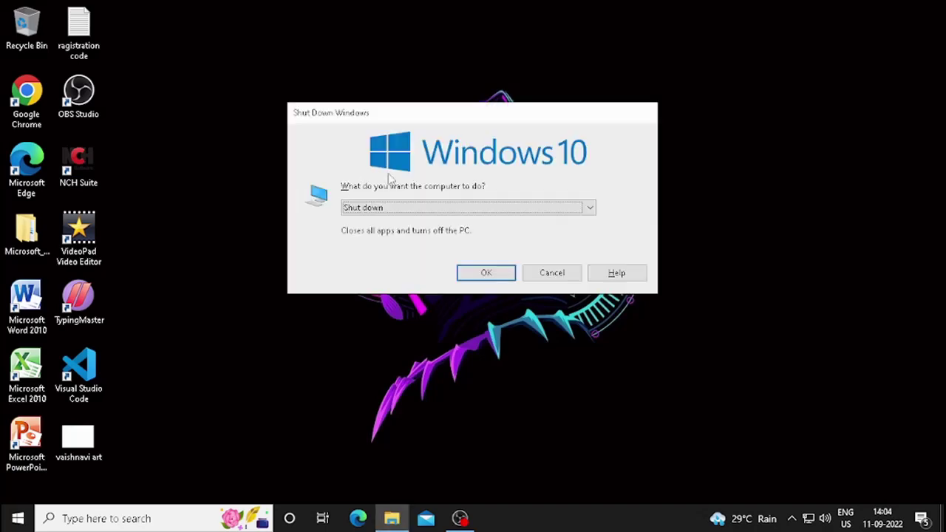
left_click(591, 209)
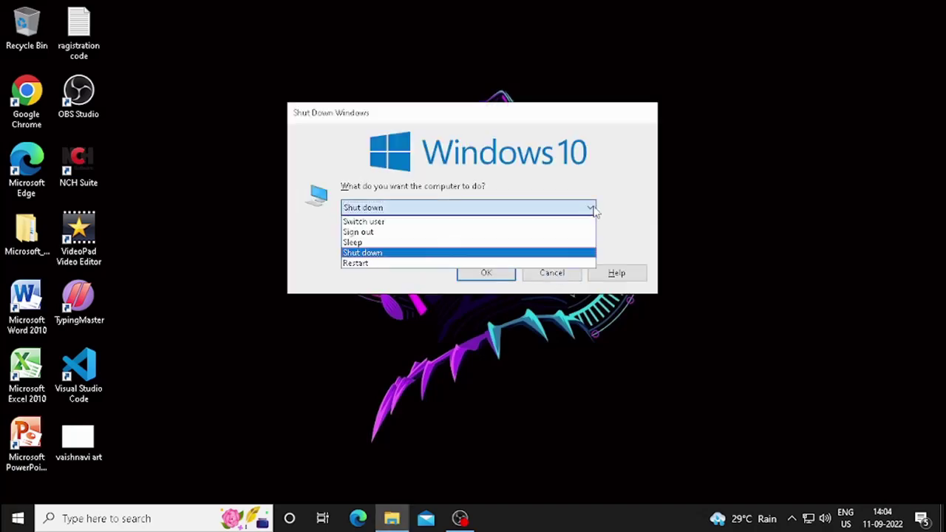
left_click(398, 263)
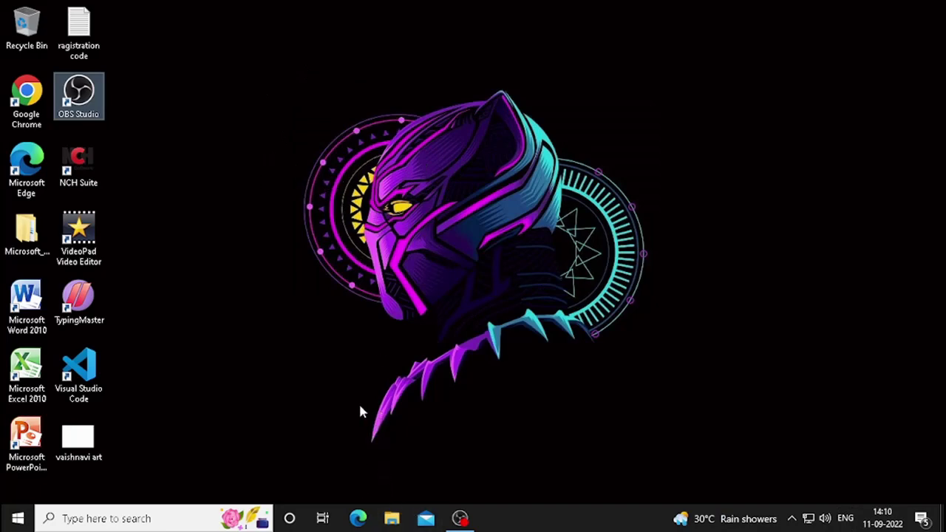
- Find Microsoft Store through Windows search and open it
left_click(111, 518)
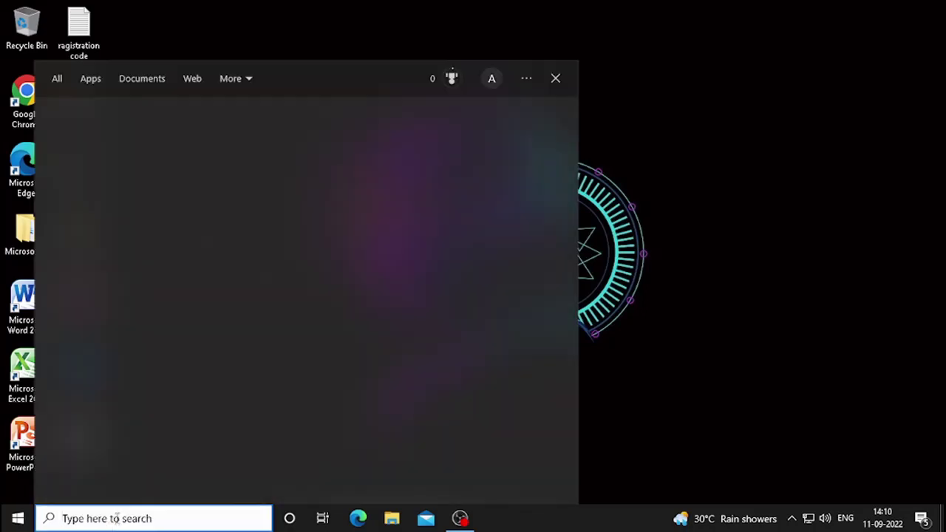
type("m")
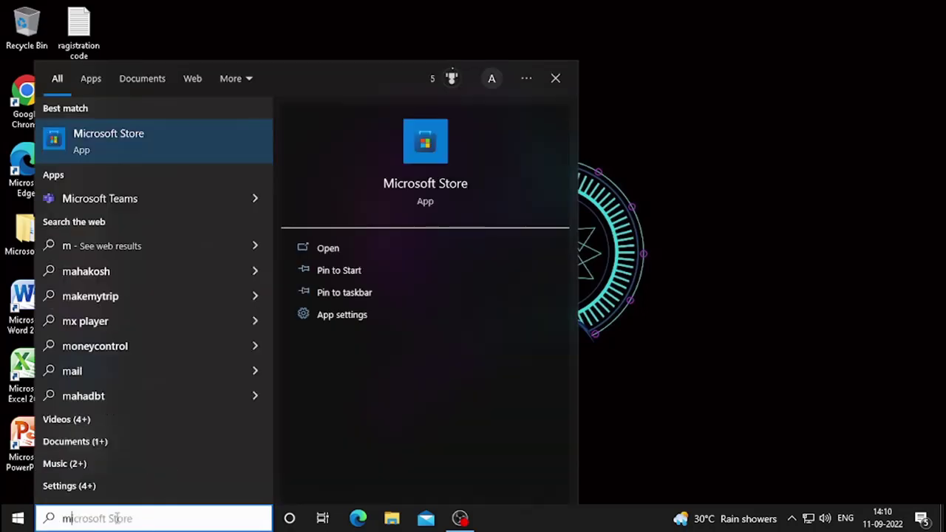
left_click(153, 138)
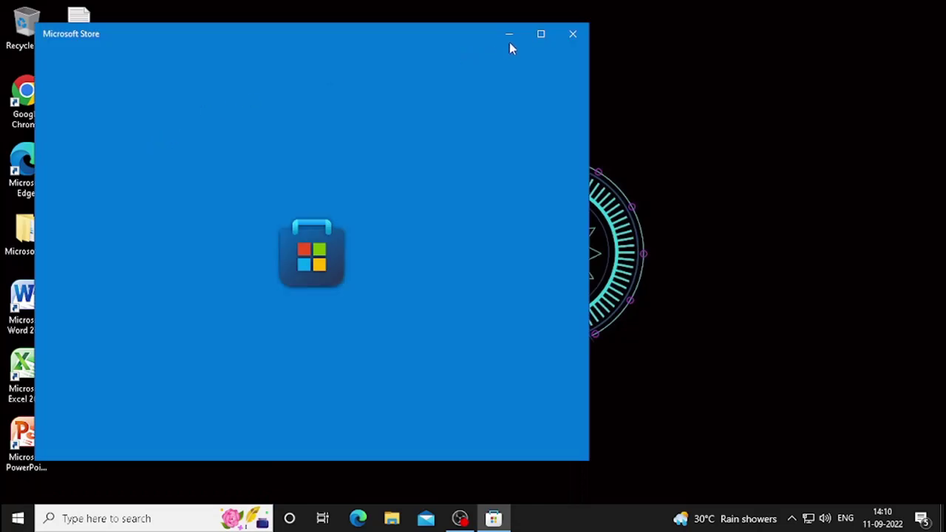
- Maximize Microsoft Store, check in the profile options that the account is signed in, and close the Store
left_click(541, 33)
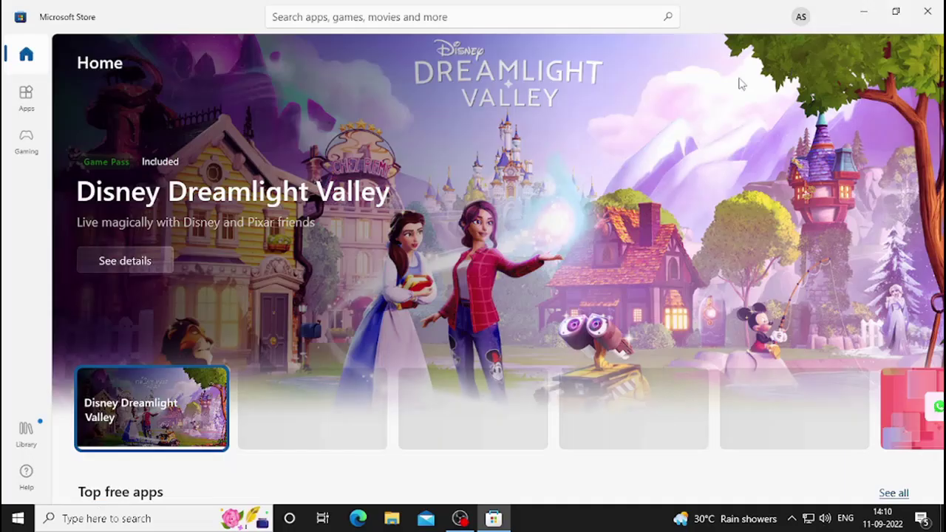
left_click(801, 18)
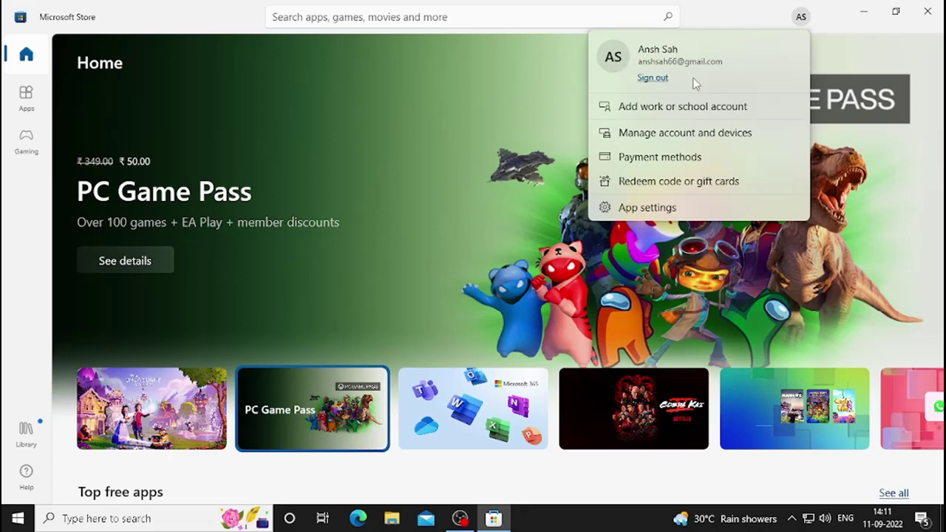
left_click(521, 112)
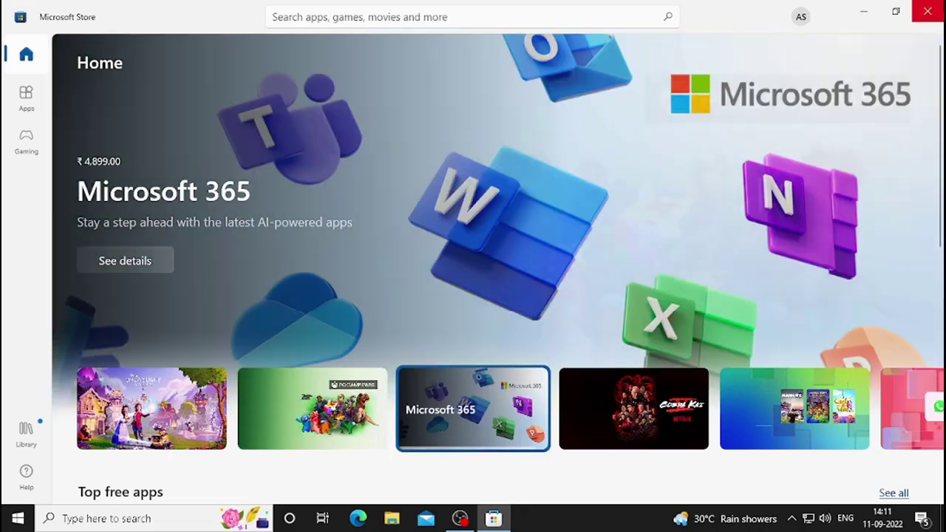
left_click(927, 11)
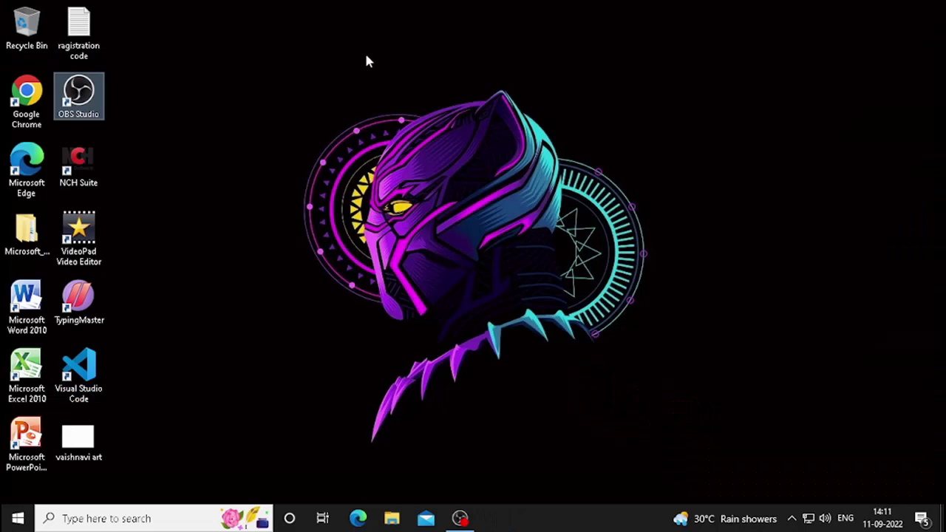
right_click(266, 80)
left_click(321, 124)
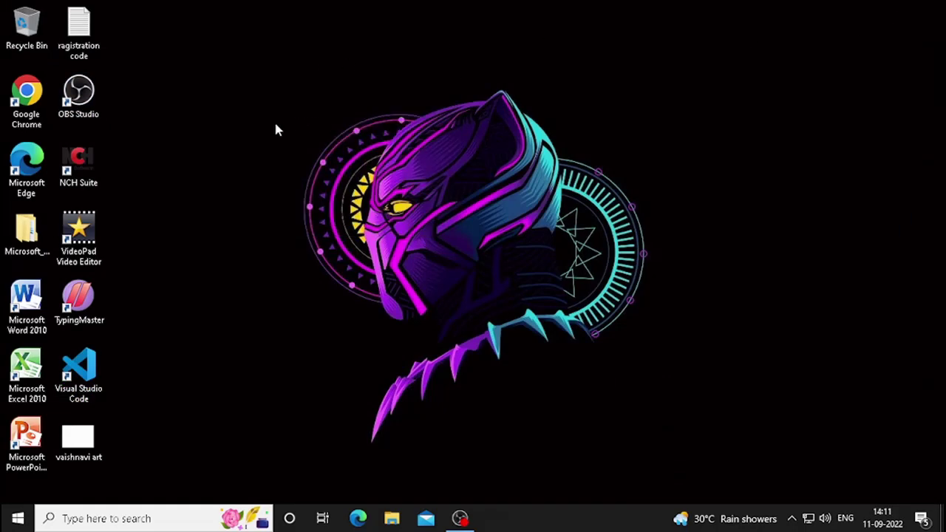
- Open the HILLCLIMBRACING_1.41.1.0 package from the recent files in File Explorer and launch the installed game
left_click(390, 517)
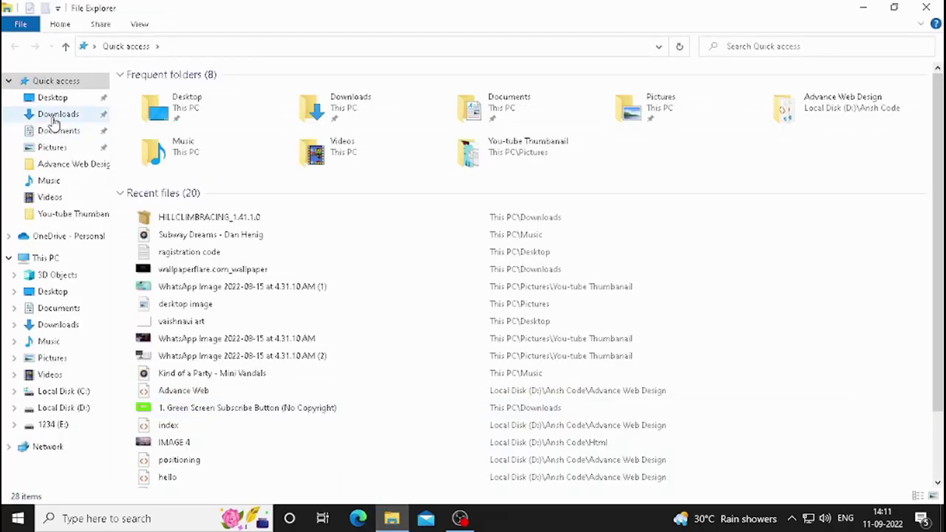
left_click(226, 223)
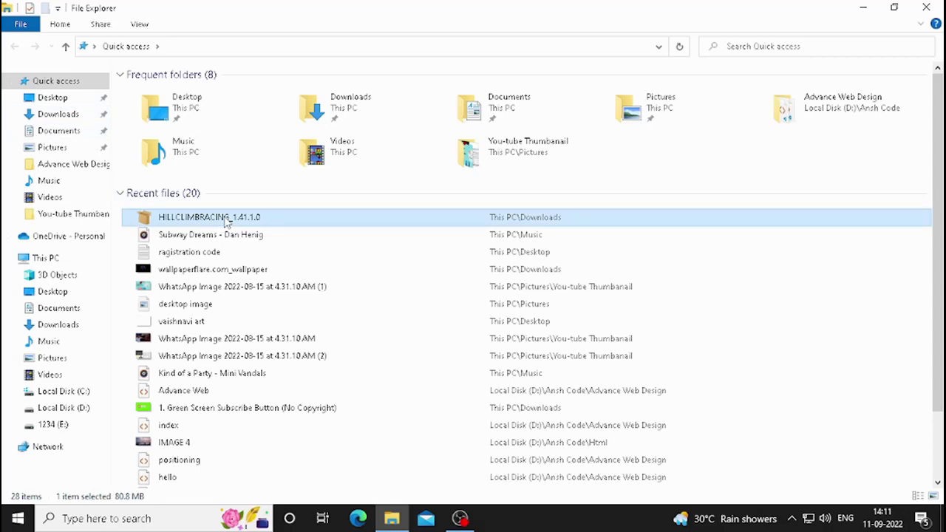
double_click(226, 222)
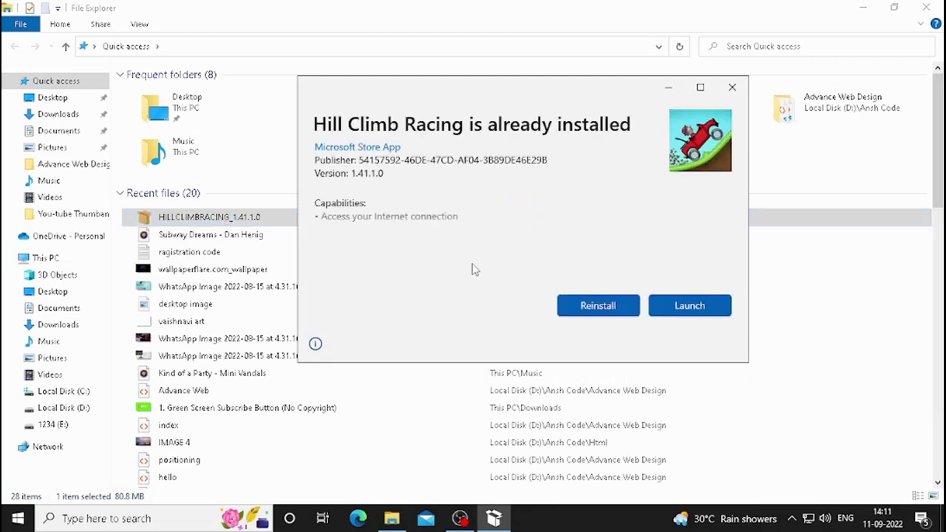
left_click(668, 309)
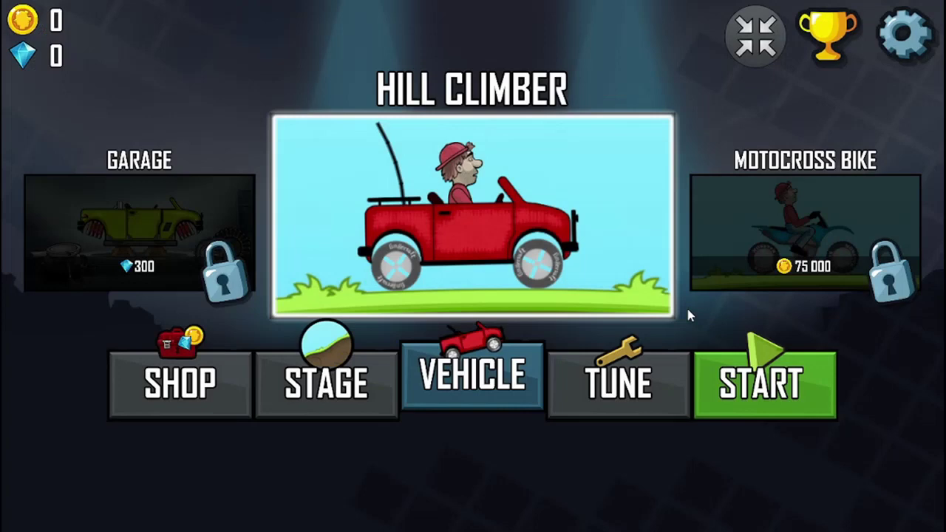
- Start a Hill Climb Racing run with the Hill Climber vehicle and drive forward to test the game
left_click(773, 377)
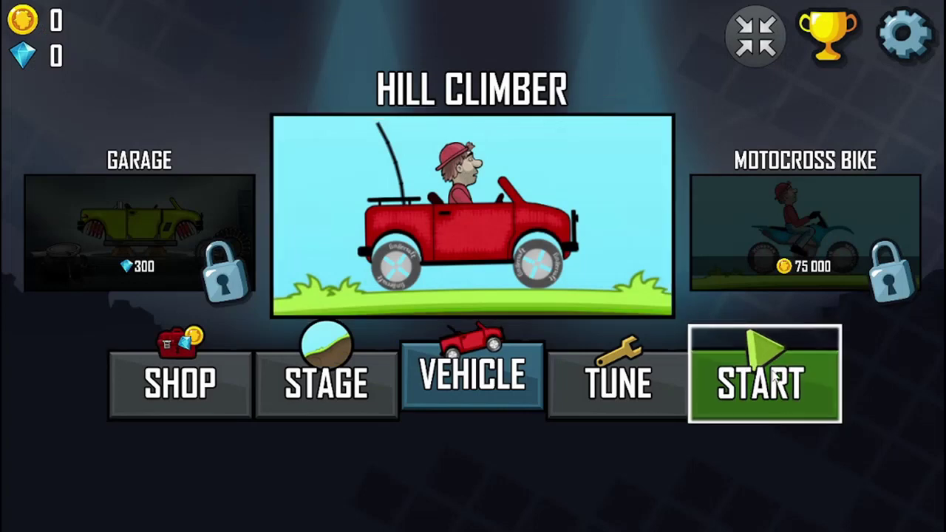
key("Left")
key("Right")
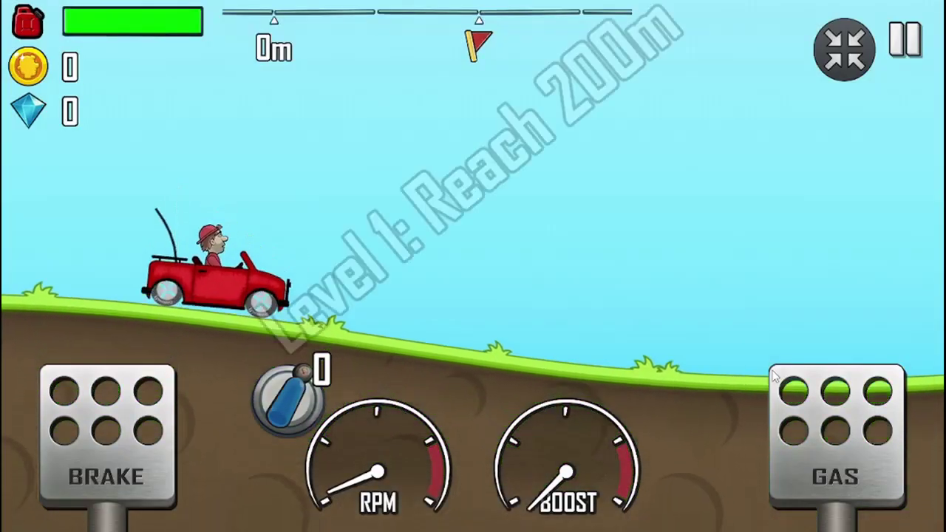
key("Right")
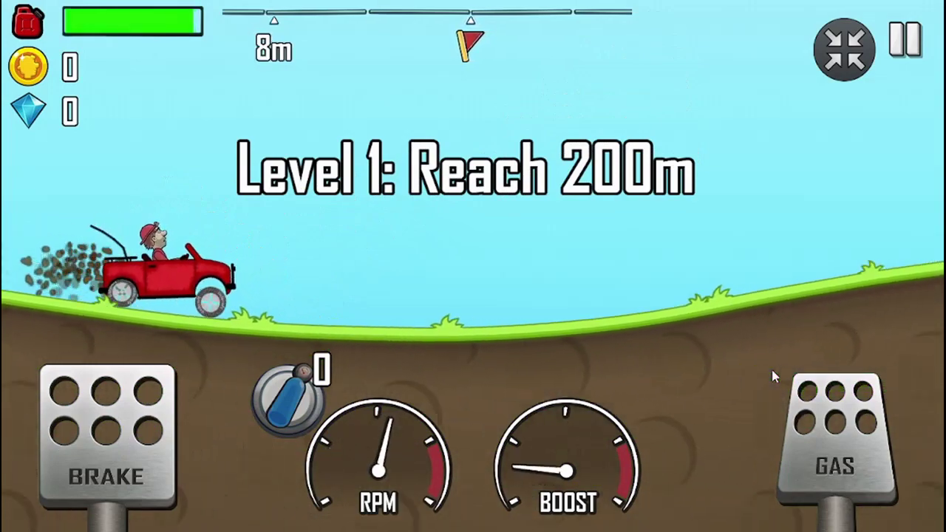
key("Right")
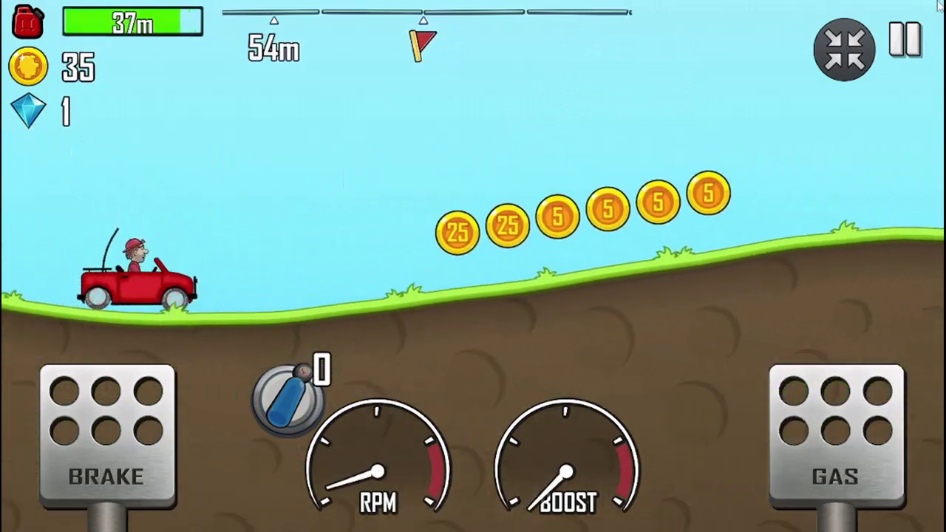
- Pause the run, resume it, and keep driving forward
key("Escape")
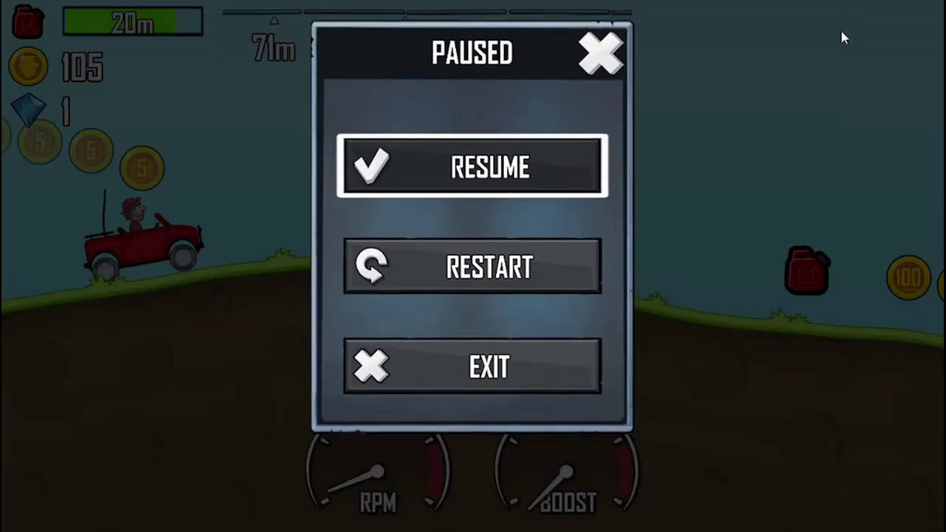
left_click(598, 69)
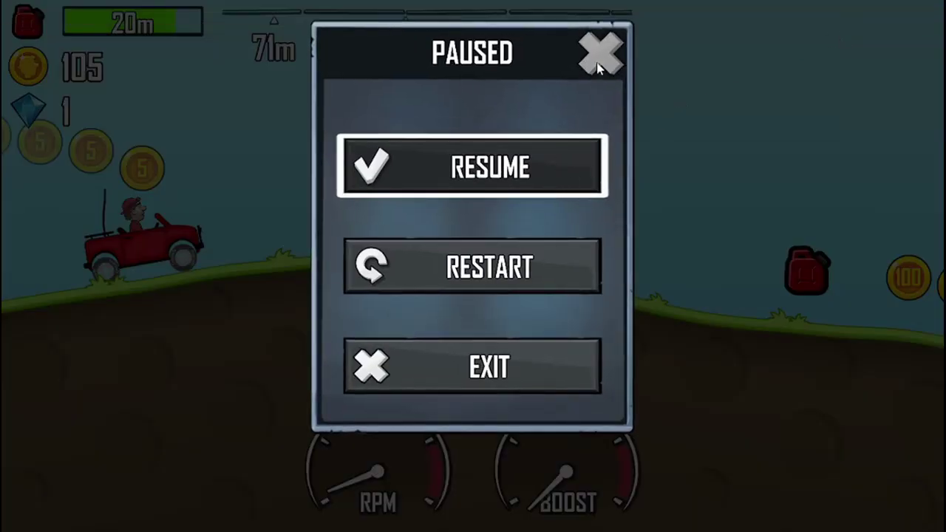
key("Right")
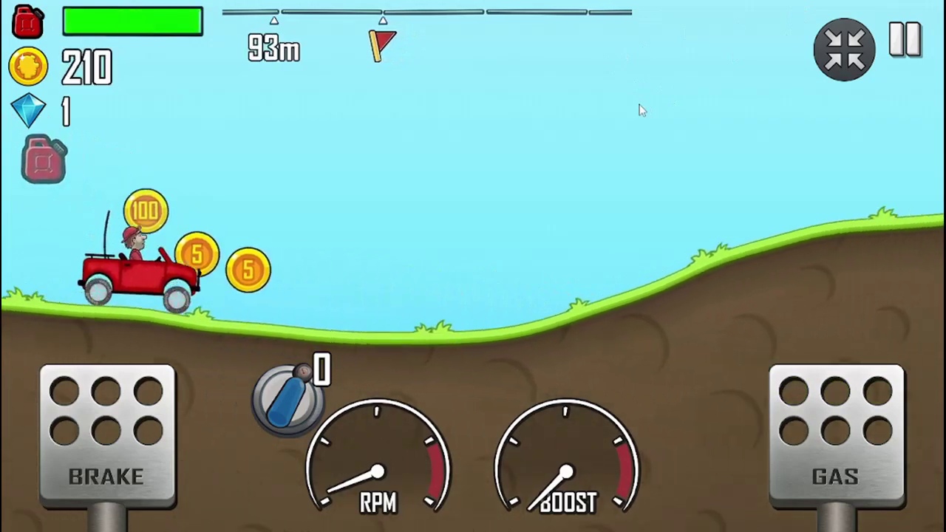